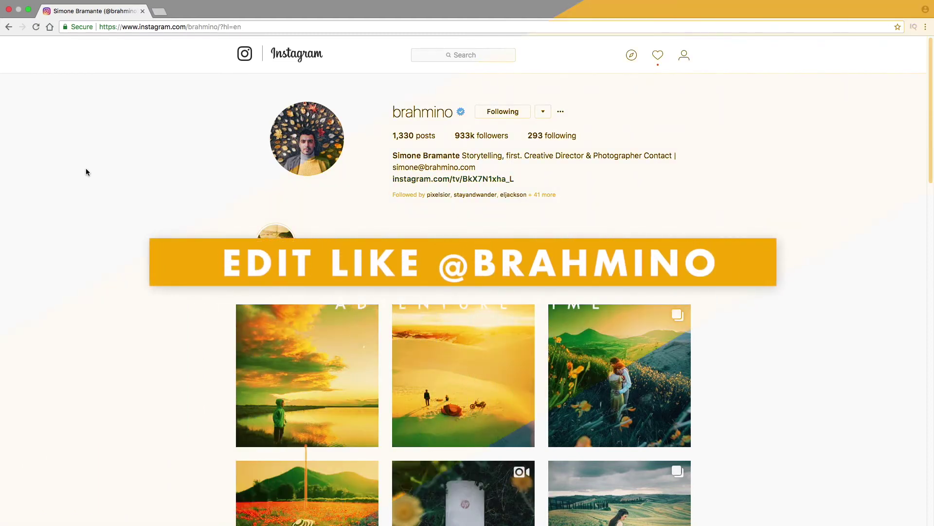
- Browse the brahmino Instagram profile and view the post of the woman standing in a green field
{"action": "scroll", "coordinate": [85, 172], "scroll_direction": "down", "scroll_amount": 2}
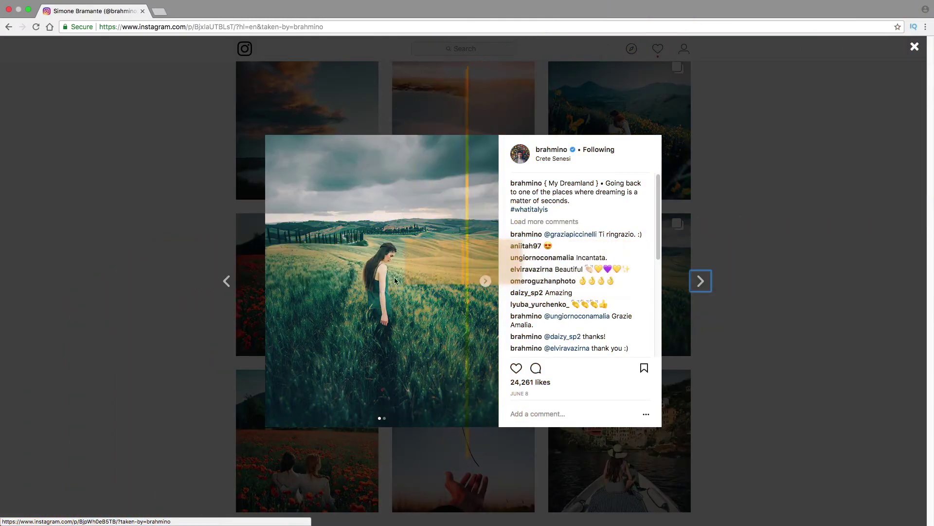
{"action": "left_click", "coordinate": [128, 253]}
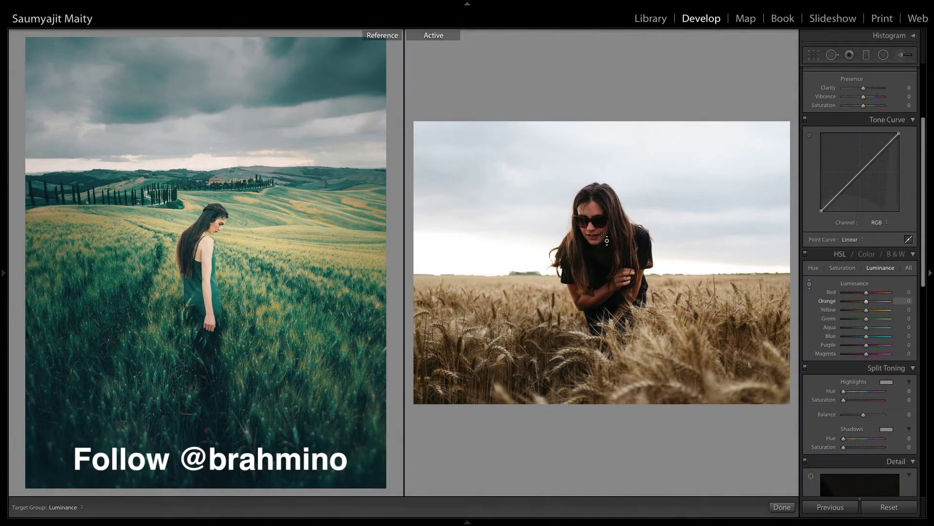
- Brighten the woman's skin by raising the HSL luminance of red to +100 and orange to +97
{"action": "left_click_drag", "start_coordinate": [594, 233], "coordinate": [594, 190]}
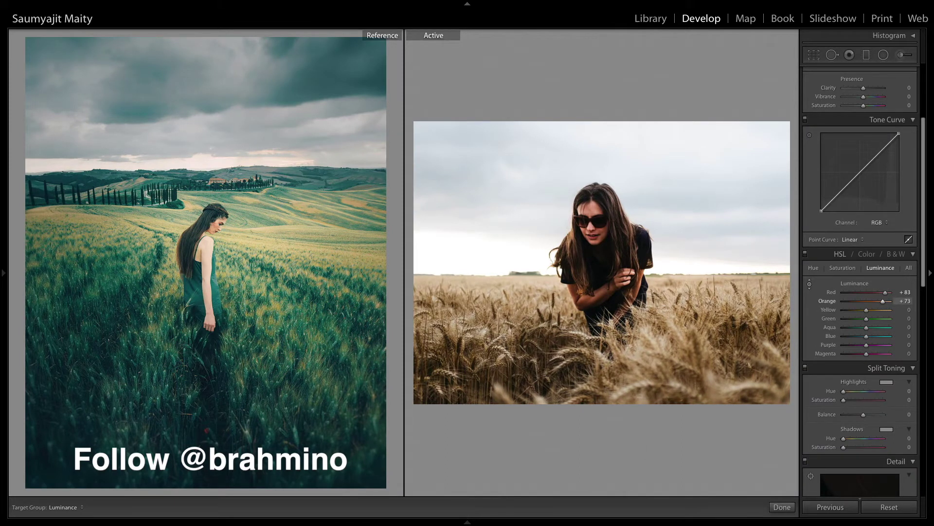
{"action": "left_click_drag", "start_coordinate": [603, 293], "coordinate": [604, 273]}
- Set the photo's overall exposure to -0.75 and shadows to +37
{"action": "left_click", "coordinate": [882, 120]}
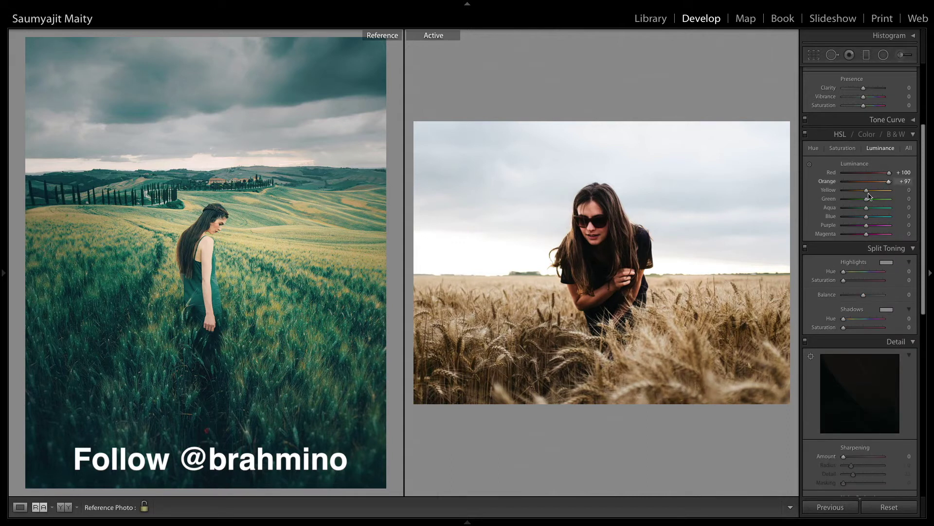
{"action": "scroll", "coordinate": [866, 200], "scroll_direction": "up", "scroll_amount": 5}
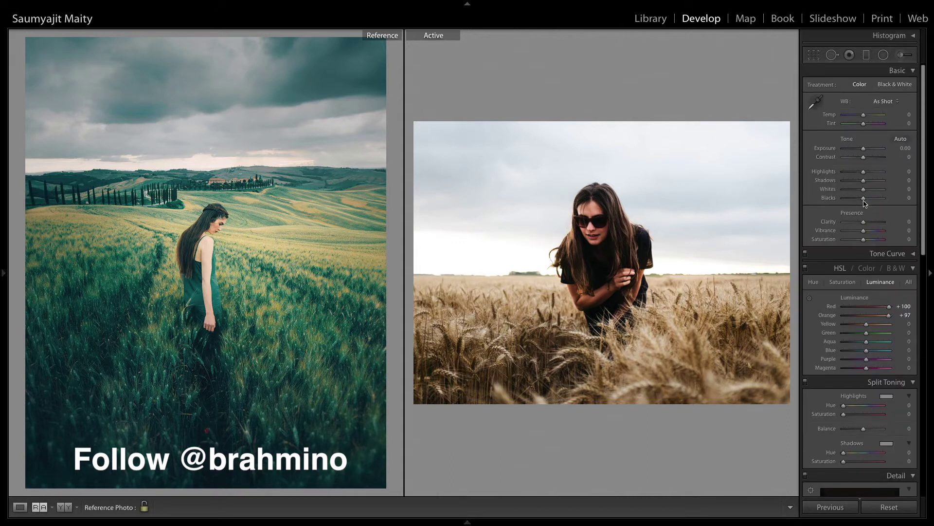
{"action": "left_click_drag", "start_coordinate": [863, 146], "coordinate": [869, 196]}
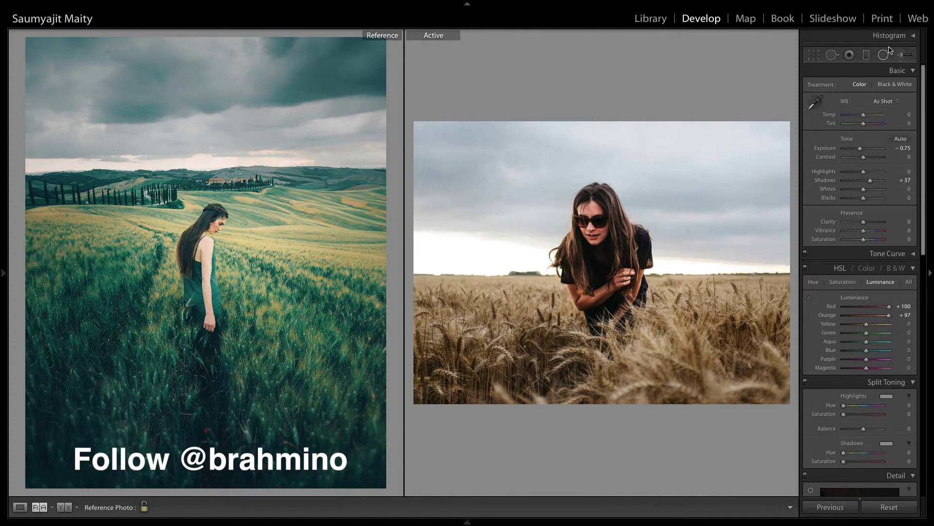
- Apply a slightly tilted graduated filter over the sky down towards the horizon, with its exposure set to -1.85
{"action": "key", "text": "m"}
{"action": "left_click_drag", "start_coordinate": [611, 116], "coordinate": [586, 265]}
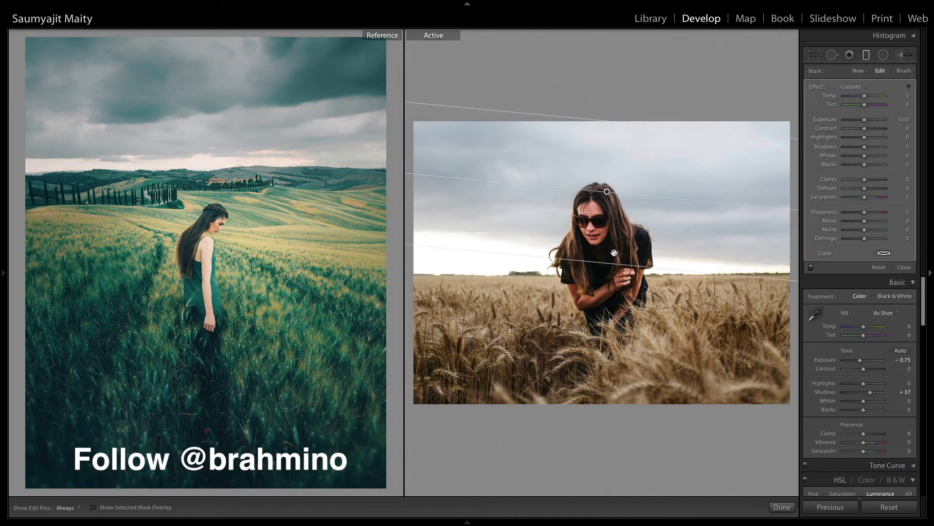
{"action": "left_click_drag", "start_coordinate": [849, 121], "coordinate": [855, 122]}
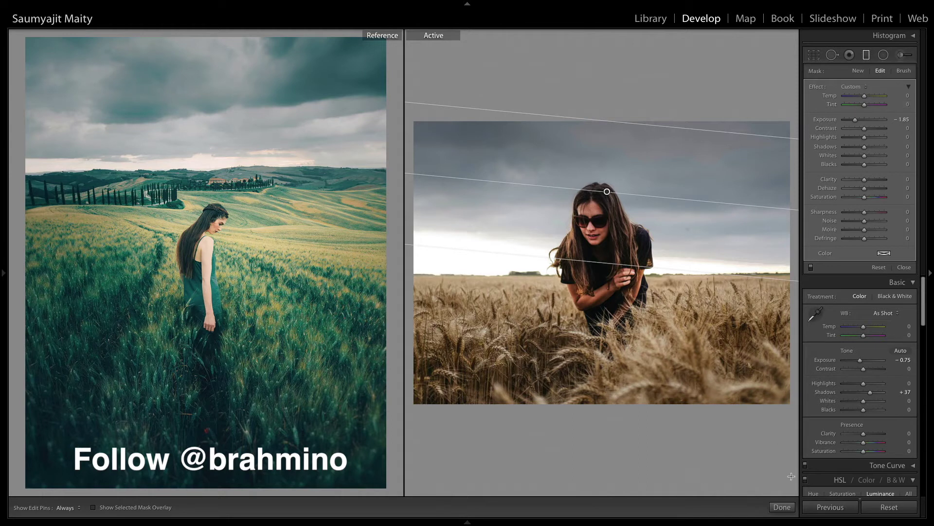
{"action": "left_click", "coordinate": [781, 507]}
{"action": "left_click", "coordinate": [886, 256]}
{"action": "left_click", "coordinate": [886, 256]}
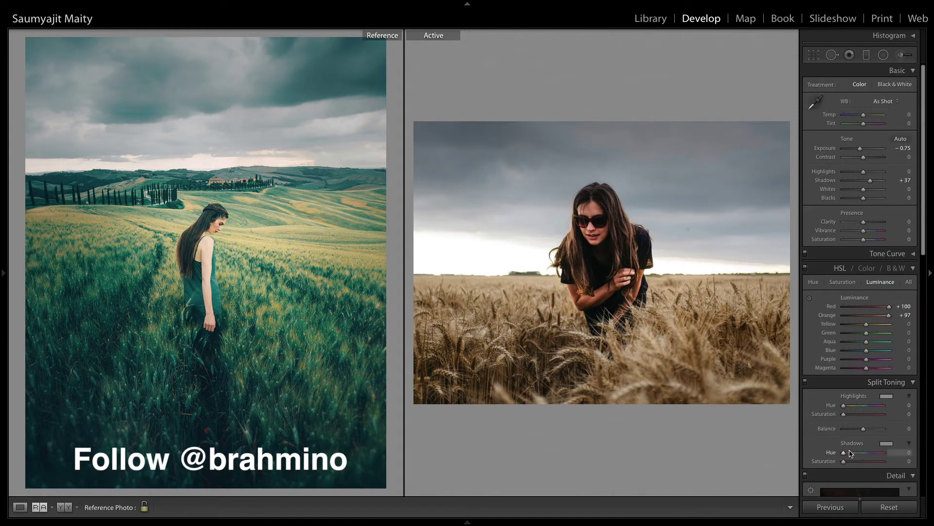
- Tint the shadows green-teal with split toning, using hue 158 and saturation 25
{"action": "left_click", "coordinate": [886, 443]}
{"action": "mouse_move", "coordinate": [747, 448]}
{"action": "left_mouse_down"}
{"action": "mouse_move", "coordinate": [721, 462]}
{"action": "mouse_move", "coordinate": [759, 463]}
{"action": "mouse_move", "coordinate": [737, 439]}
{"action": "mouse_move", "coordinate": [751, 468]}
{"action": "mouse_move", "coordinate": [784, 467]}
{"action": "mouse_move", "coordinate": [762, 441]}
{"action": "mouse_move", "coordinate": [701, 429]}
{"action": "mouse_move", "coordinate": [765, 425]}
{"action": "left_mouse_up"}
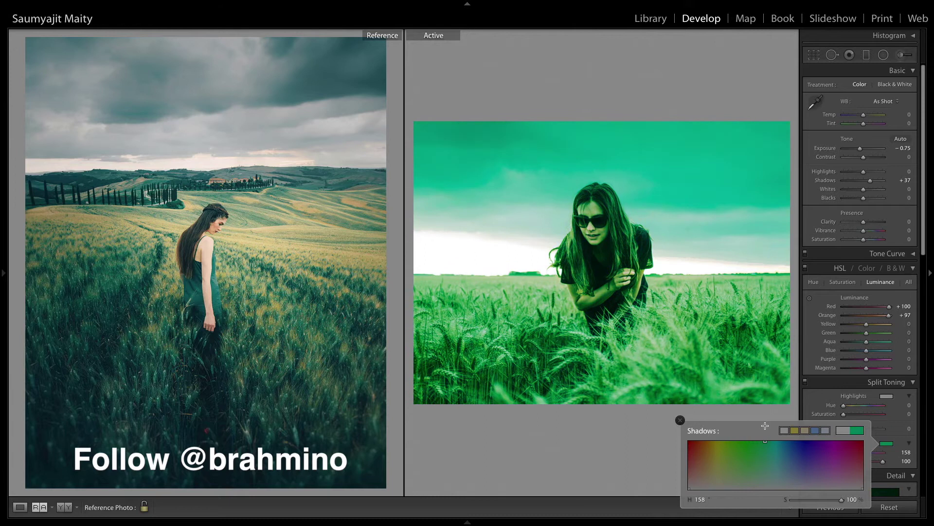
{"action": "left_click_drag", "start_coordinate": [834, 503], "coordinate": [811, 506]}
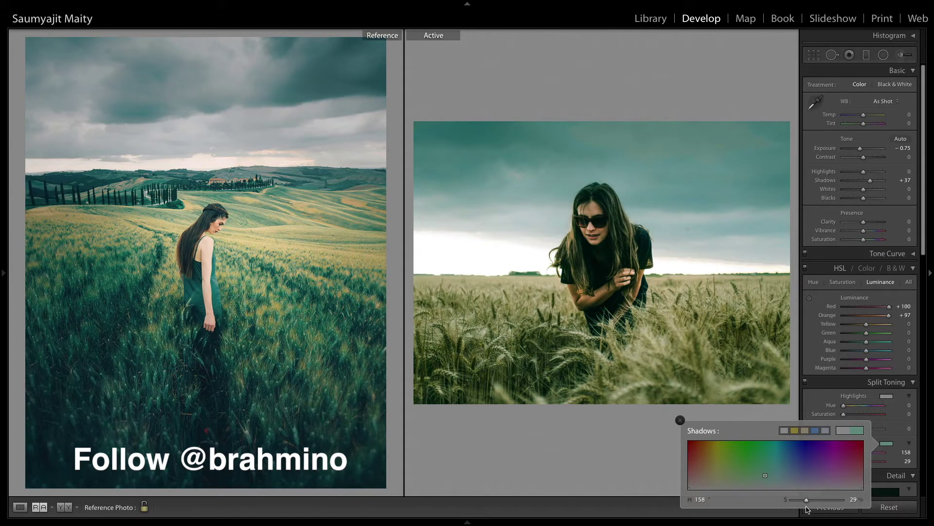
{"action": "mouse_move", "coordinate": [808, 510]}
{"action": "left_mouse_down"}
{"action": "mouse_move", "coordinate": [797, 524]}
{"action": "mouse_move", "coordinate": [807, 516]}
{"action": "left_mouse_up"}
{"action": "left_click", "coordinate": [680, 420]}
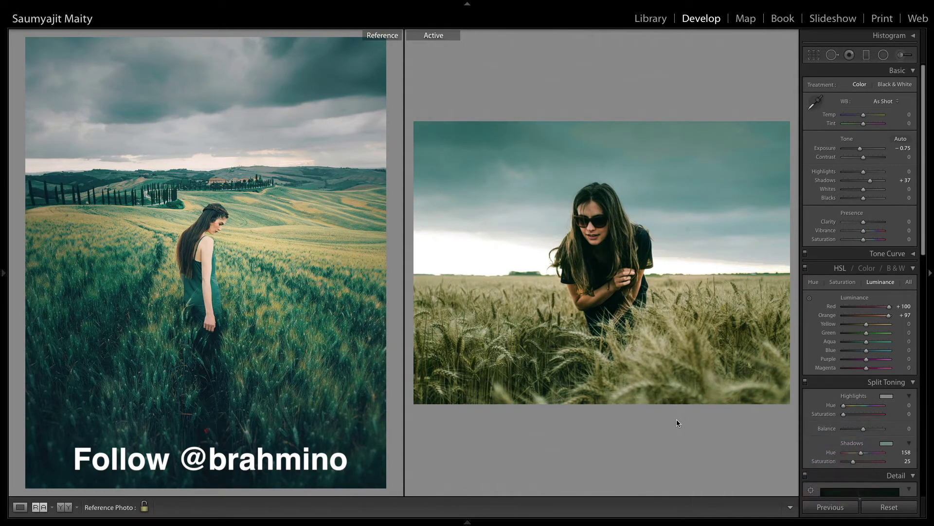
- Paint an adjustment brush mask over the lower wheat field and set its exposure to -0.95
{"action": "left_click", "coordinate": [902, 55]}
{"action": "mouse_move", "coordinate": [431, 331]}
{"action": "left_mouse_down"}
{"action": "mouse_move", "coordinate": [452, 382]}
{"action": "mouse_move", "coordinate": [543, 400]}
{"action": "mouse_move", "coordinate": [735, 391]}
{"action": "mouse_move", "coordinate": [776, 342]}
{"action": "mouse_move", "coordinate": [611, 409]}
{"action": "left_mouse_up"}
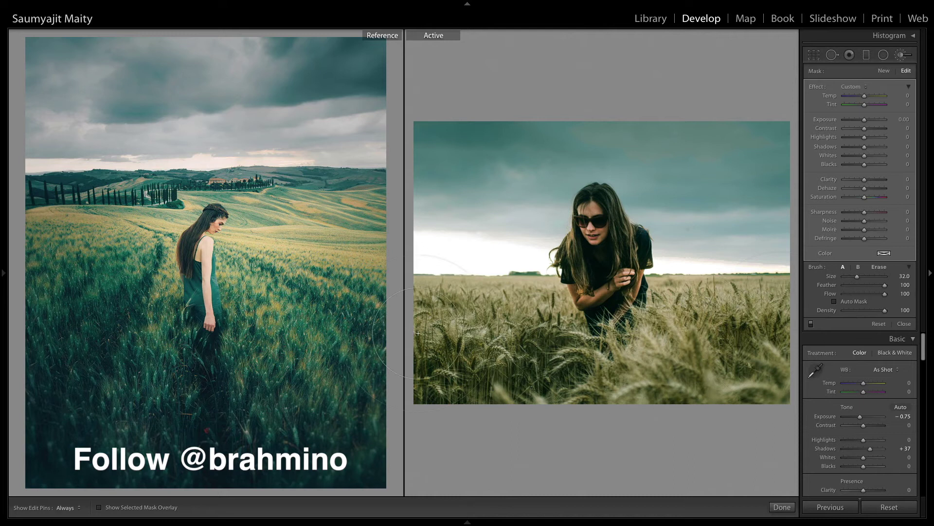
{"action": "left_click_drag", "start_coordinate": [864, 119], "coordinate": [860, 126]}
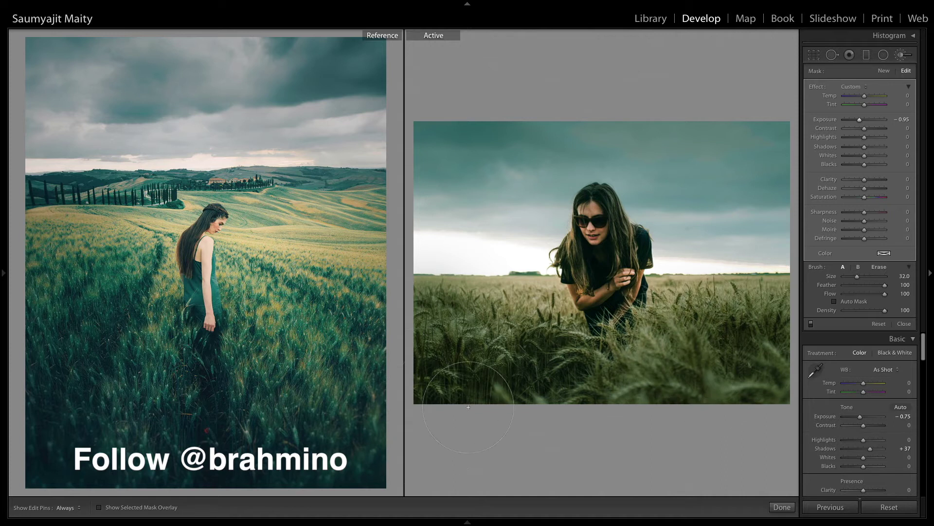
{"action": "left_click", "coordinate": [784, 508]}
- Paint a second adjustment brush mask over the bottom corners of the wheat field
{"action": "left_click", "coordinate": [902, 56]}
{"action": "left_click", "coordinate": [417, 396]}
{"action": "key", "text": "h"}
{"action": "mouse_move", "coordinate": [784, 410]}
{"action": "left_mouse_down"}
{"action": "mouse_move", "coordinate": [768, 381]}
{"action": "mouse_move", "coordinate": [683, 412]}
{"action": "mouse_move", "coordinate": [690, 423]}
{"action": "mouse_move", "coordinate": [796, 417]}
{"action": "left_mouse_up"}
{"action": "left_click", "coordinate": [781, 507]}
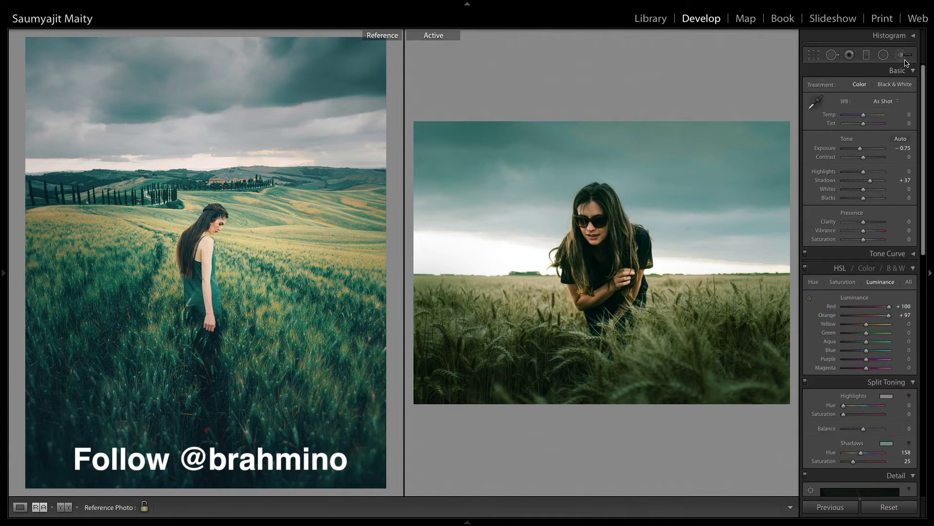
- Paint a new adjustment brush mask across the sky and set its exposure to -0.56
{"action": "key", "text": "k"}
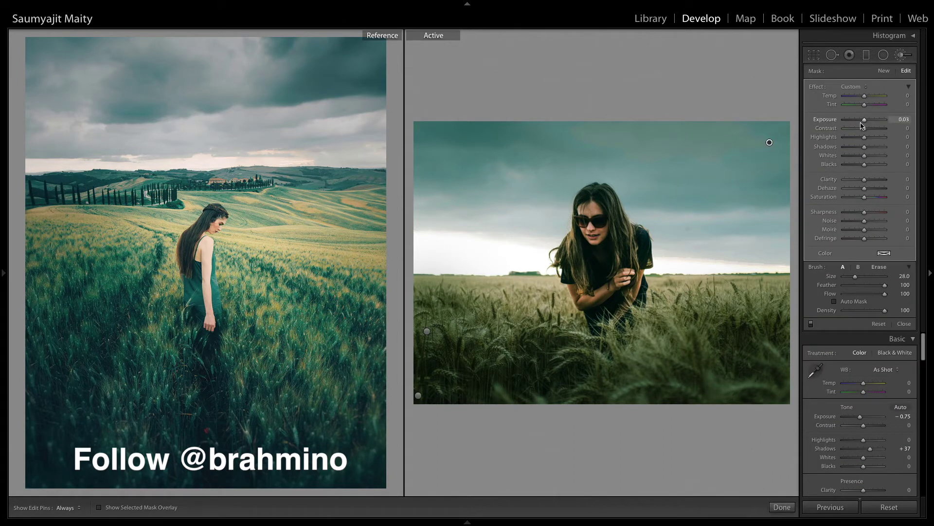
{"action": "left_click_drag", "start_coordinate": [863, 120], "coordinate": [860, 124]}
{"action": "mouse_move", "coordinate": [757, 137]}
{"action": "left_mouse_down"}
{"action": "mouse_move", "coordinate": [739, 144]}
{"action": "mouse_move", "coordinate": [428, 123]}
{"action": "left_mouse_up"}
{"action": "key", "text": "h"}
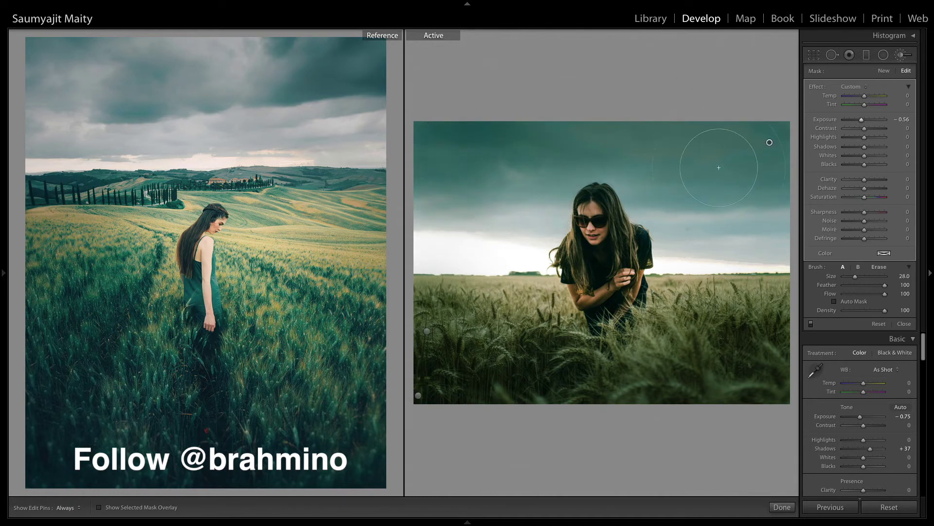
{"action": "mouse_move", "coordinate": [726, 194]}
{"action": "left_mouse_down"}
{"action": "mouse_move", "coordinate": [753, 218]}
{"action": "mouse_move", "coordinate": [688, 213]}
{"action": "mouse_move", "coordinate": [654, 176]}
{"action": "mouse_move", "coordinate": [659, 194]}
{"action": "mouse_move", "coordinate": [641, 172]}
{"action": "mouse_move", "coordinate": [585, 149]}
{"action": "mouse_move", "coordinate": [507, 204]}
{"action": "mouse_move", "coordinate": [422, 189]}
{"action": "mouse_move", "coordinate": [438, 230]}
{"action": "left_mouse_up"}
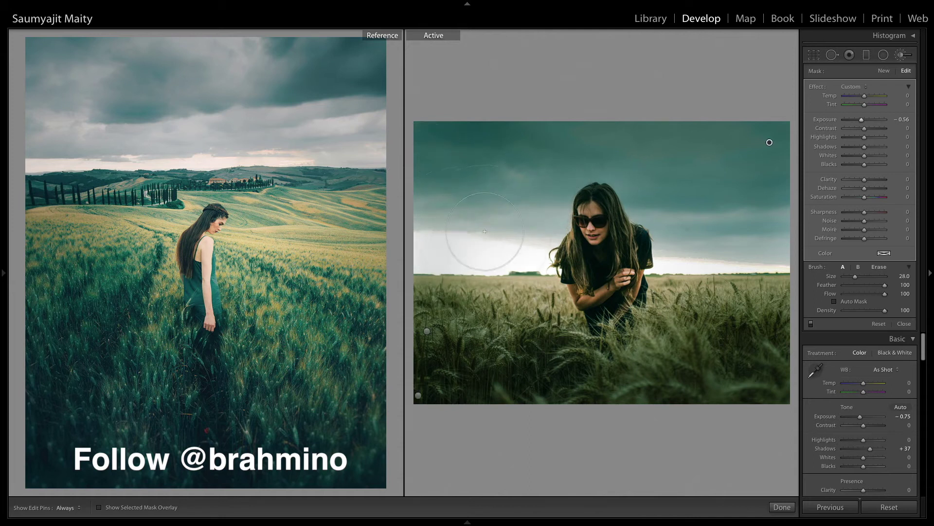
{"action": "key", "text": "ctrl+z"}
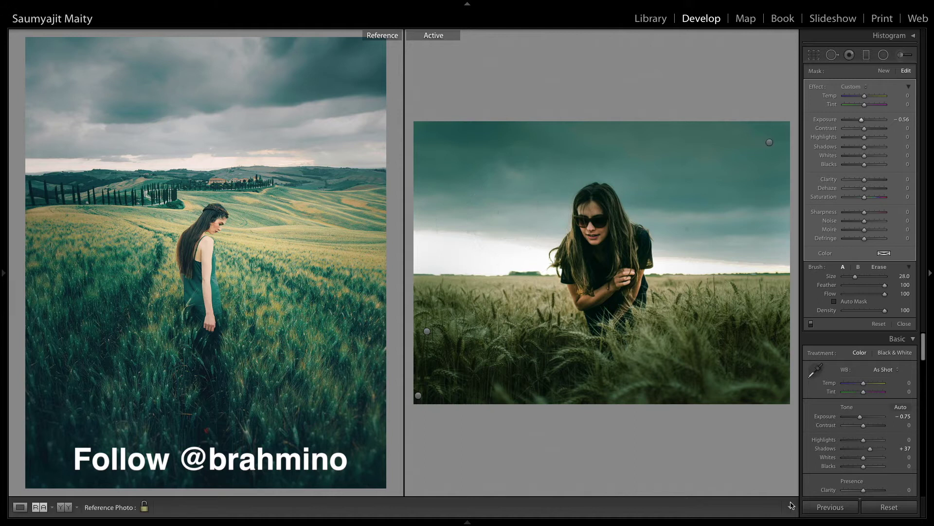
{"action": "left_click", "coordinate": [789, 506]}
- Start a new brush adjustment on the woman's face with exposure 0.25, brush size 5 and Auto Mask enabled
{"action": "left_click", "coordinate": [903, 57]}
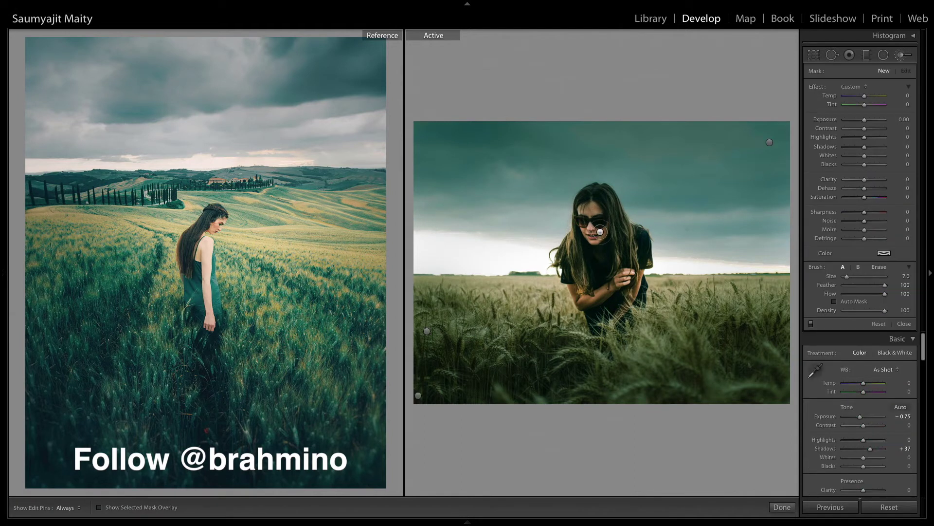
{"action": "left_click", "coordinate": [601, 232]}
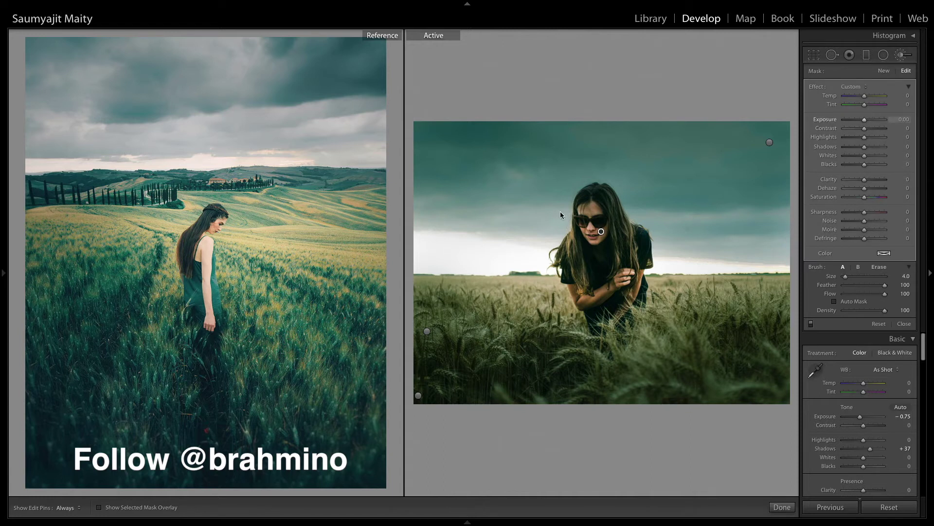
{"action": "key", "text": "z"}
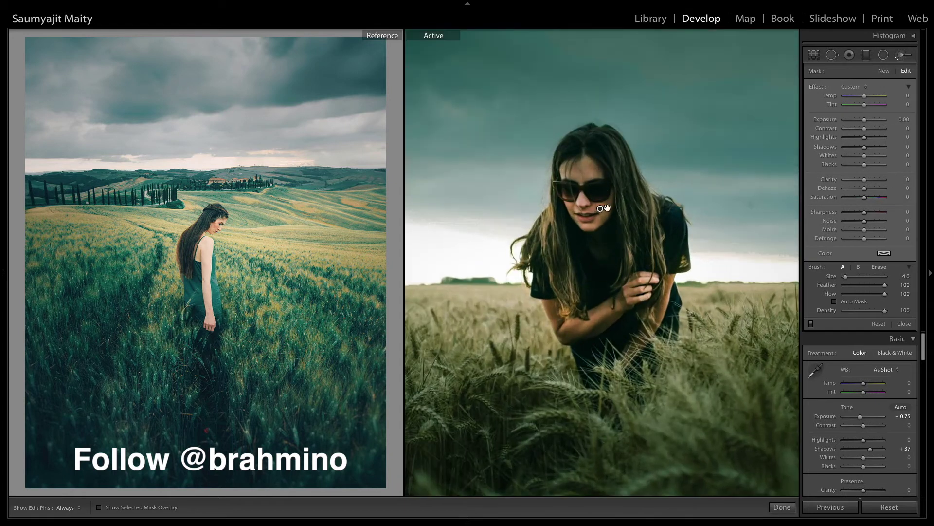
{"action": "left_click_drag", "start_coordinate": [865, 119], "coordinate": [866, 119]}
{"action": "left_click", "coordinate": [835, 302]}
{"action": "key", "text": "h"}
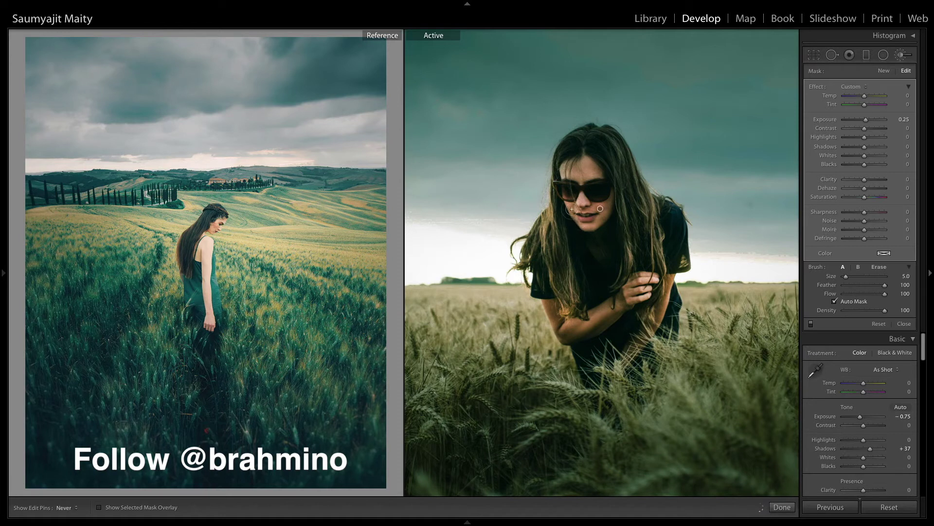
- Brush the brightening adjustment over the woman's face, forearms and hand
{"action": "left_click_drag", "start_coordinate": [602, 205], "coordinate": [609, 204]}
{"action": "mouse_move", "coordinate": [590, 299]}
{"action": "left_mouse_down"}
{"action": "mouse_move", "coordinate": [608, 306]}
{"action": "mouse_move", "coordinate": [631, 283]}
{"action": "left_mouse_up"}
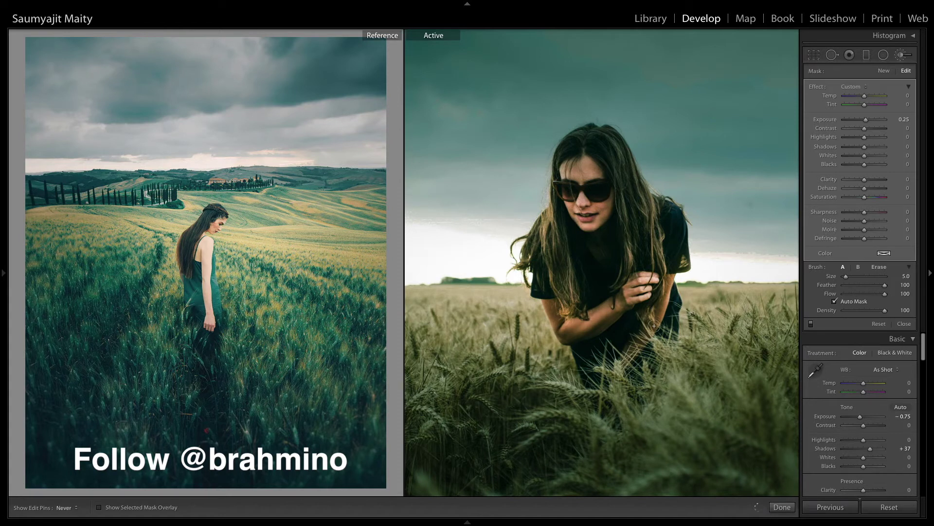
{"action": "left_click_drag", "start_coordinate": [652, 327], "coordinate": [662, 288]}
{"action": "key", "text": "h"}
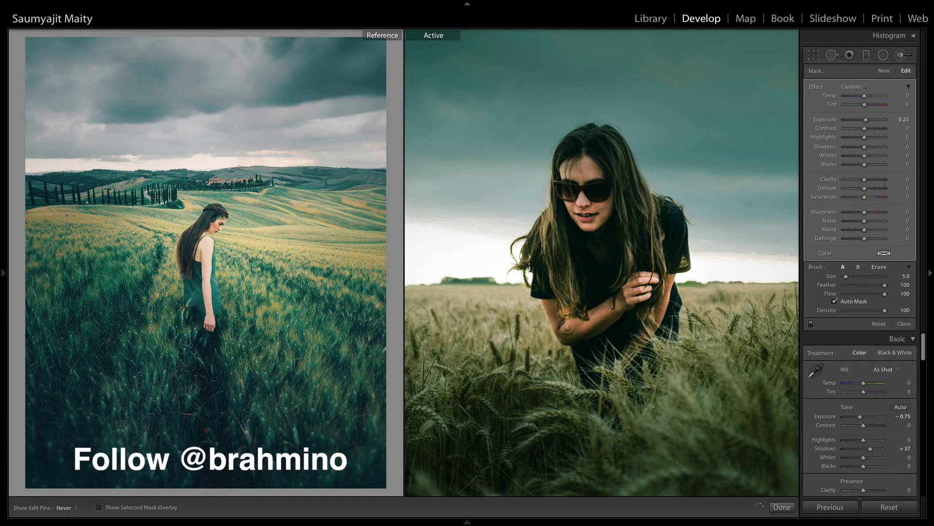
- Duplicate the skin brightening brush adjustment to strengthen it, and finish the brush editing
{"action": "key", "text": "h"}
{"action": "right_click", "coordinate": [600, 208]}
{"action": "left_click", "coordinate": [628, 207]}
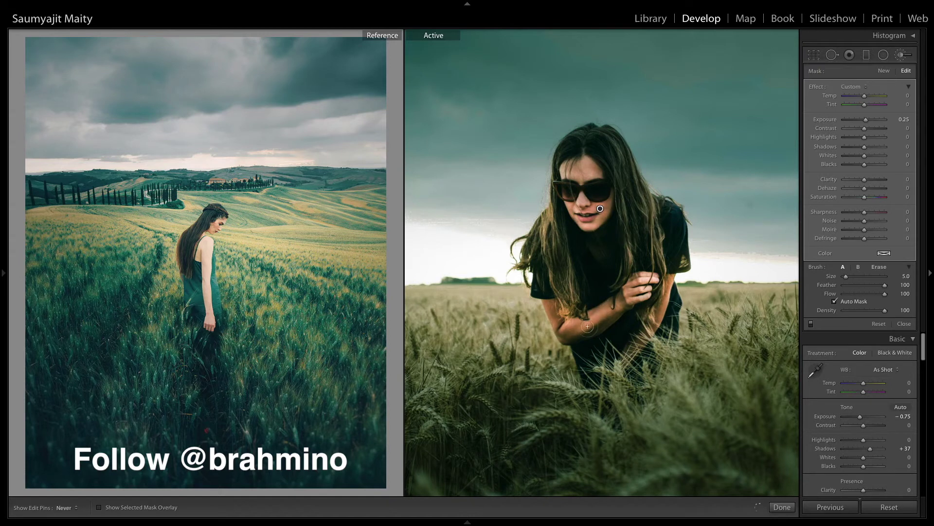
{"action": "right_click", "coordinate": [602, 204]}
{"action": "left_click", "coordinate": [614, 215]}
{"action": "left_click", "coordinate": [782, 506]}
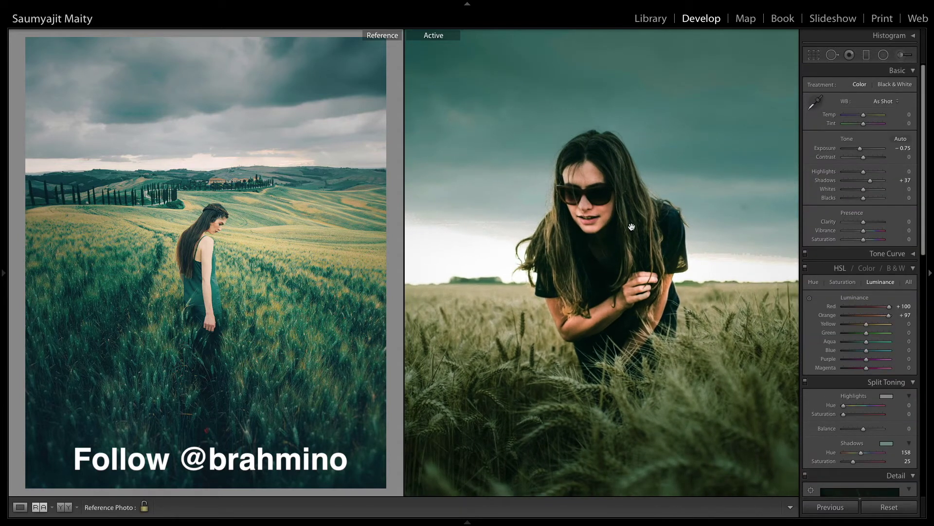
{"action": "left_click", "coordinate": [631, 227]}
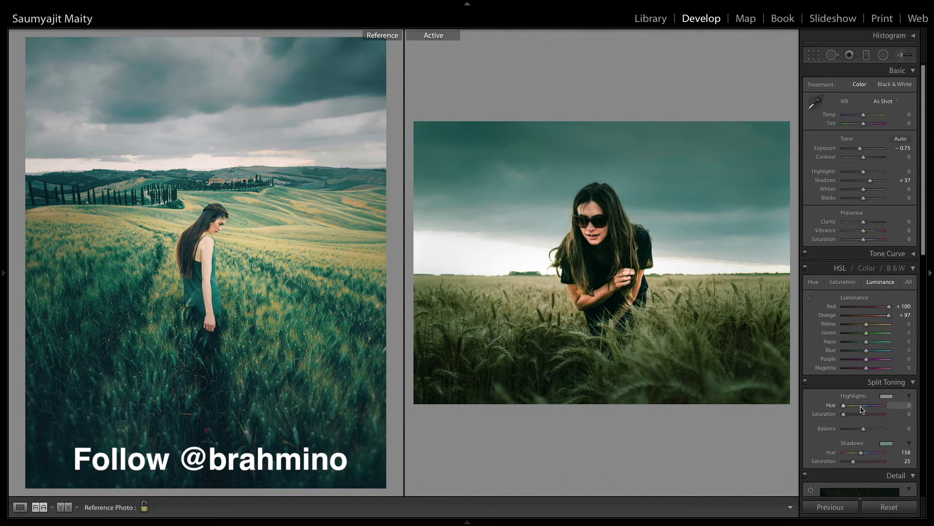
- Tint the highlights green with split toning, using hue 130 and saturation 12
{"action": "left_click_drag", "start_coordinate": [857, 407], "coordinate": [856, 407]}
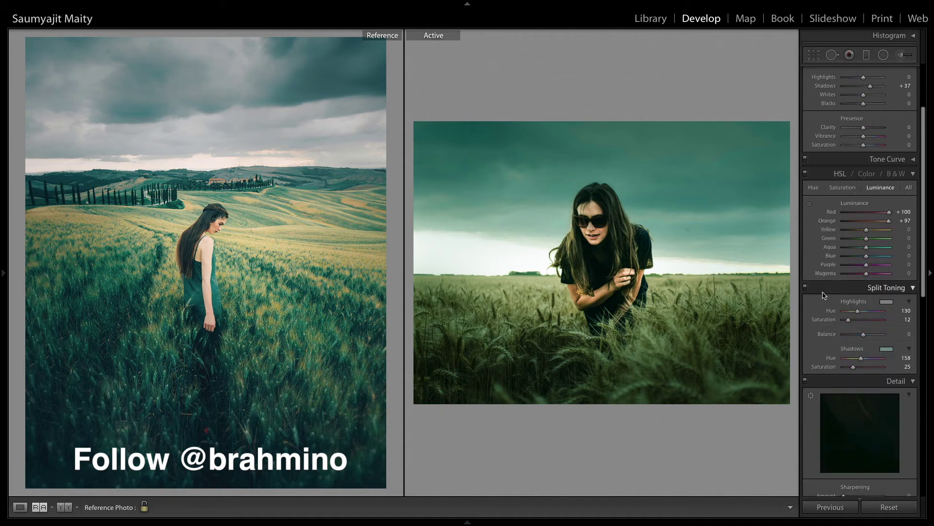
- Add a point in the shadow region of the RGB tone curve and adjust it slightly
{"action": "scroll", "coordinate": [825, 298], "scroll_direction": "down", "scroll_amount": 2}
{"action": "left_click", "coordinate": [837, 226]}
{"action": "left_click_drag", "start_coordinate": [836, 309], "coordinate": [839, 304]}
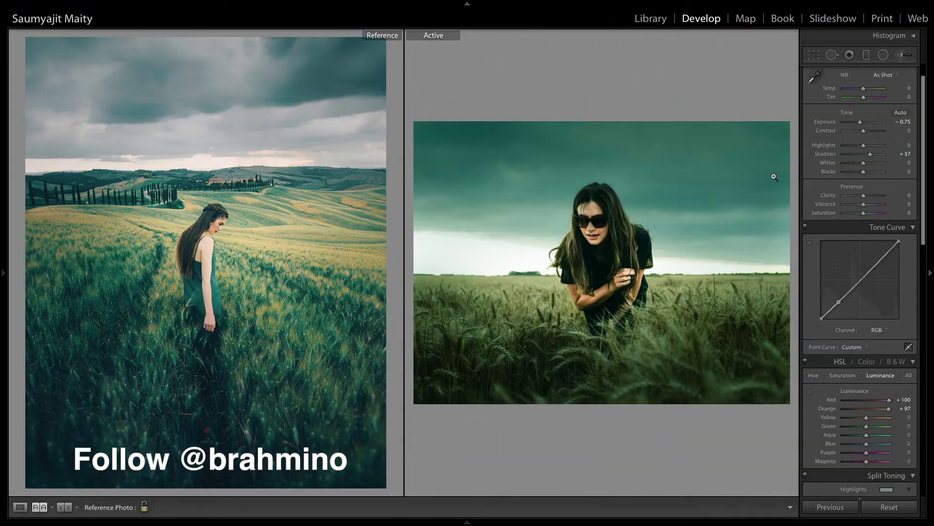
- Adjust the sky's luminance with the targeted adjustment tool, bringing aqua to +3 and blue to +19
{"action": "scroll", "coordinate": [848, 264], "scroll_direction": "down", "scroll_amount": 3}
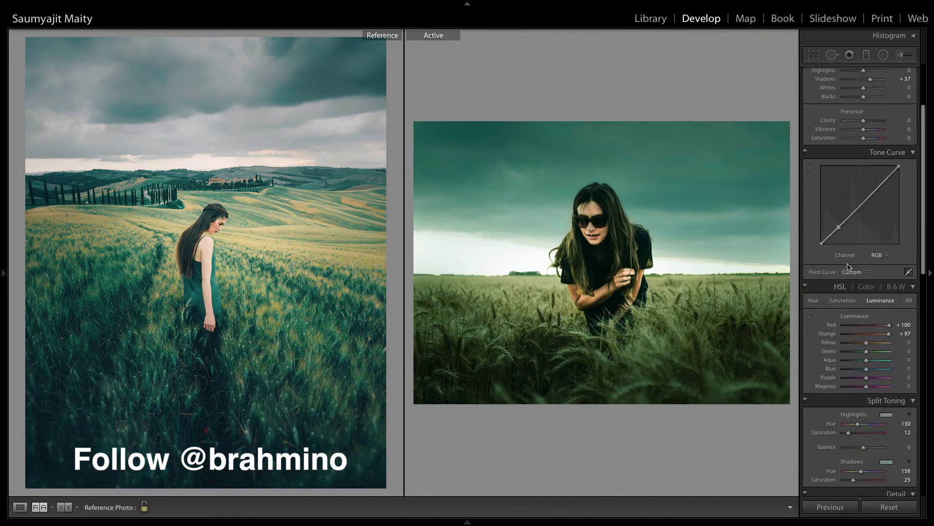
{"action": "left_click", "coordinate": [807, 316]}
{"action": "left_click_drag", "start_coordinate": [754, 272], "coordinate": [753, 296]}
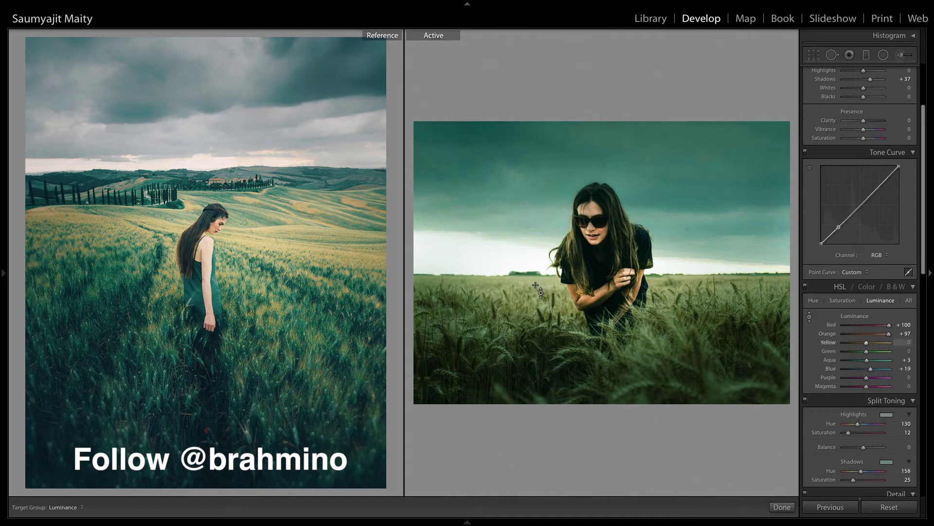
- Shift the sky's hue by setting blue to +100 and purple to +25 in the HSL hue settings
{"action": "left_click", "coordinate": [813, 301]}
{"action": "left_click", "coordinate": [880, 300]}
{"action": "left_click", "coordinate": [813, 301]}
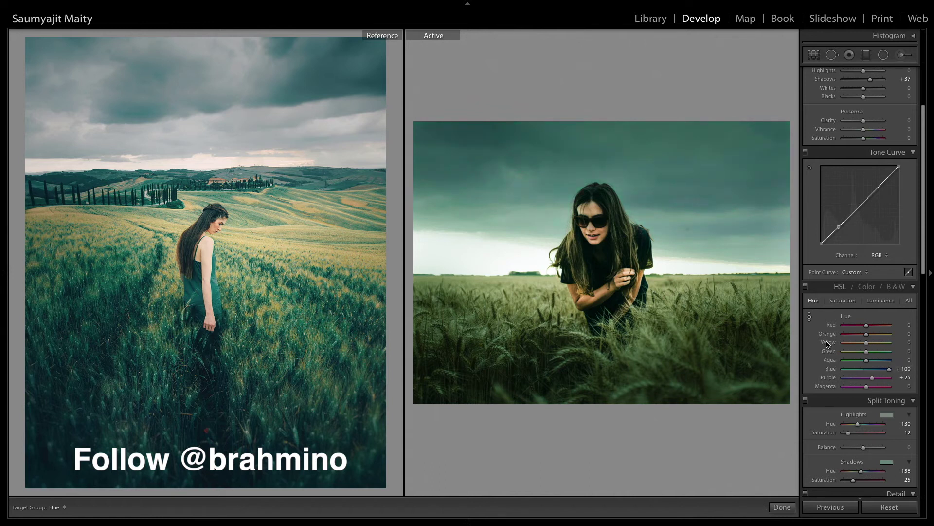
- Set the sky's HSL saturation to +5 for blue and +17 for purple, and finish the targeted adjustment
{"action": "left_click", "coordinate": [843, 301]}
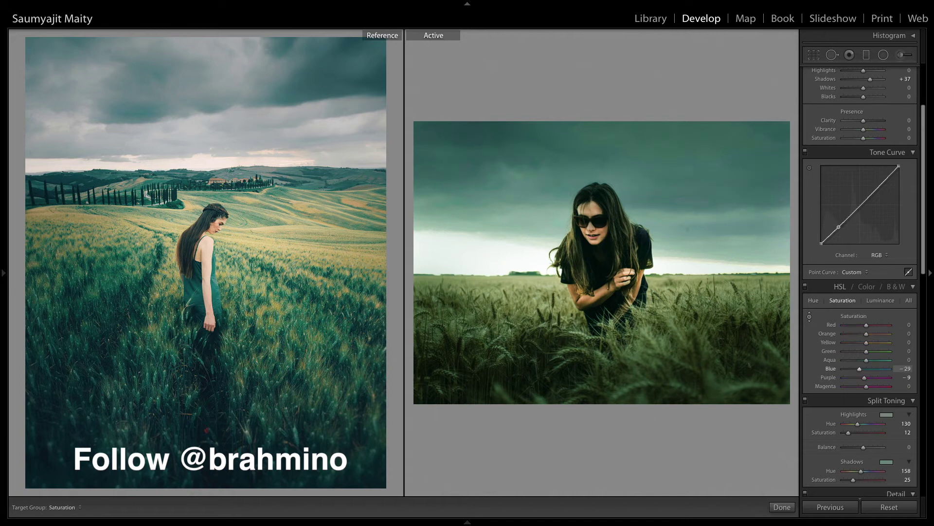
{"action": "left_click_drag", "start_coordinate": [691, 233], "coordinate": [691, 146]}
{"action": "left_click", "coordinate": [782, 507]}
- Compare the edited photo with its unedited version several times
{"action": "key", "text": "backslash"}
{"action": "key", "text": "backslash"}
{"action": "key", "text": "backslash"}
{"action": "key", "text": "backslash"}
{"action": "key", "text": "backslash"}
{"action": "key", "text": "backslash"}
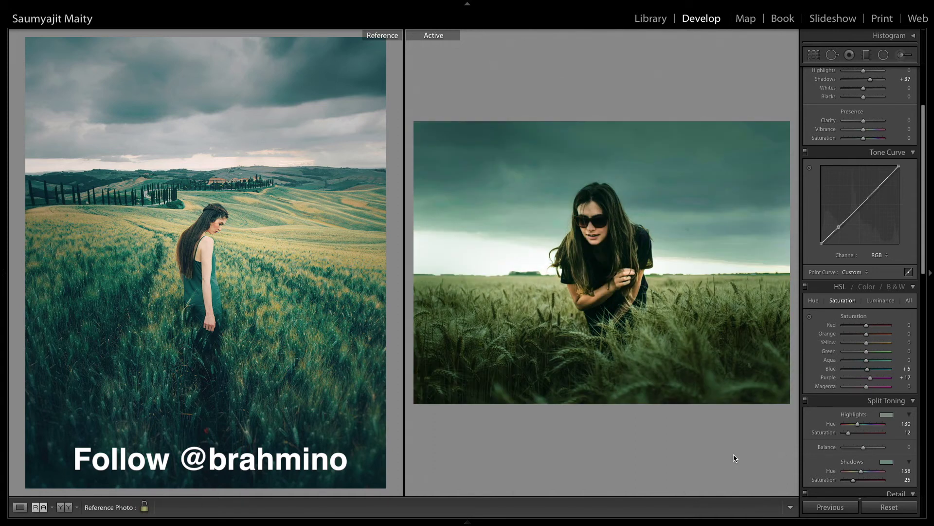
{"action": "scroll", "coordinate": [876, 229], "scroll_direction": "up", "scroll_amount": 3}
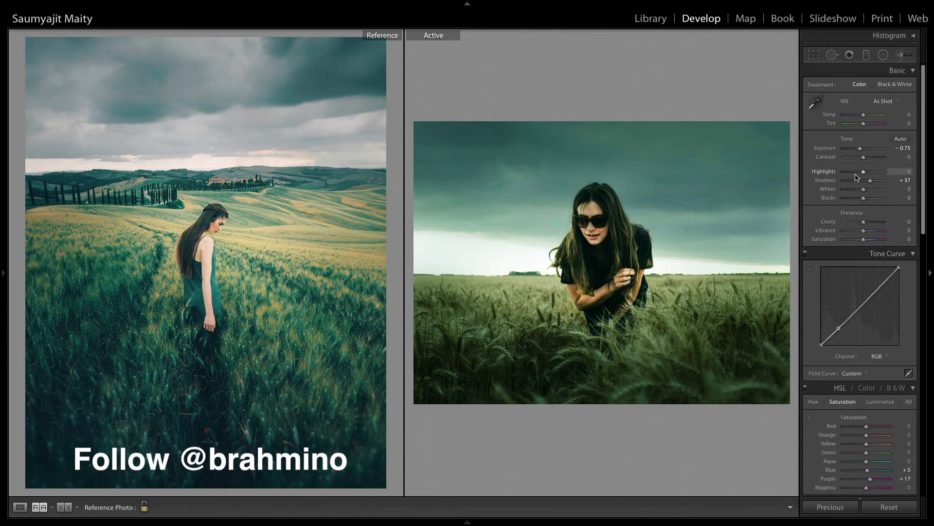
- Lower the photo's highlights to −17, and try a reduced overall saturation before resetting it to 0
{"action": "mouse_move", "coordinate": [863, 172]}
{"action": "left_mouse_down"}
{"action": "mouse_move", "coordinate": [855, 174]}
{"action": "mouse_move", "coordinate": [871, 178]}
{"action": "mouse_move", "coordinate": [859, 185]}
{"action": "left_mouse_up"}
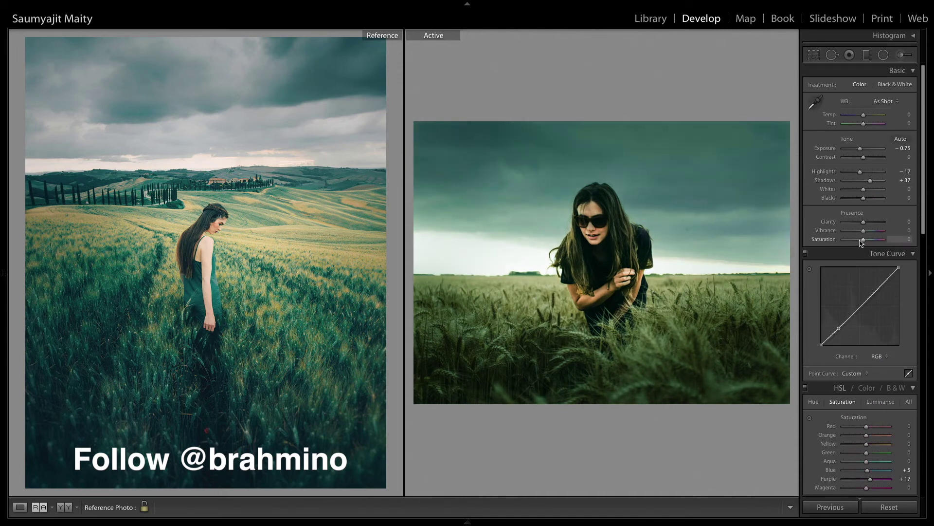
{"action": "left_click_drag", "start_coordinate": [863, 239], "coordinate": [828, 245]}
{"action": "double_click", "coordinate": [827, 243]}
- Apply a local brush adjustment to the upper sky with saturation −100 and exposure −0.37
{"action": "left_click", "coordinate": [903, 54]}
{"action": "left_click", "coordinate": [740, 134]}
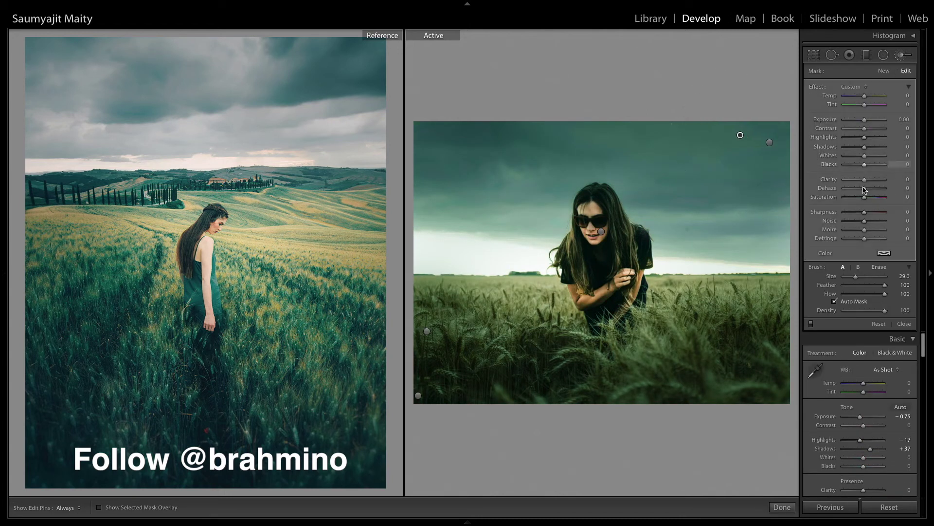
{"action": "left_click_drag", "start_coordinate": [864, 197], "coordinate": [832, 199]}
{"action": "left_click_drag", "start_coordinate": [864, 119], "coordinate": [863, 122]}
{"action": "key", "text": "h"}
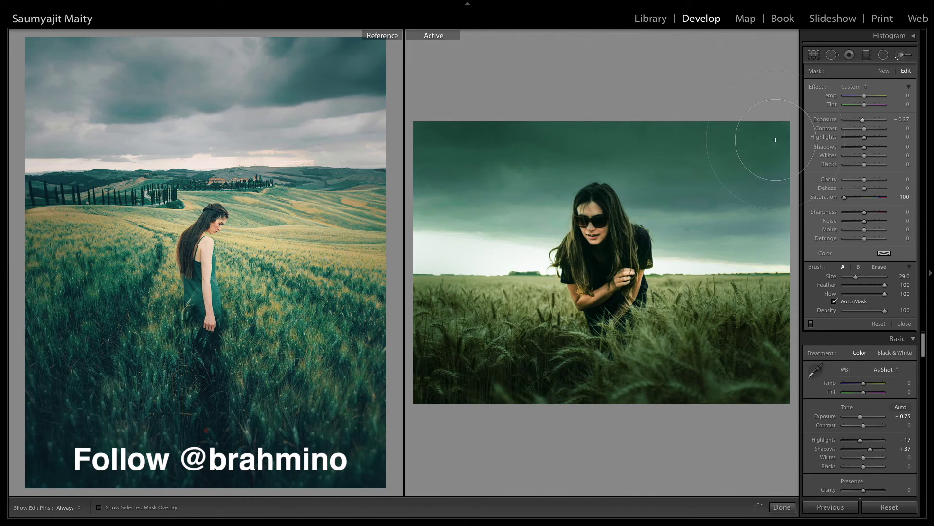
{"action": "key", "text": "h"}
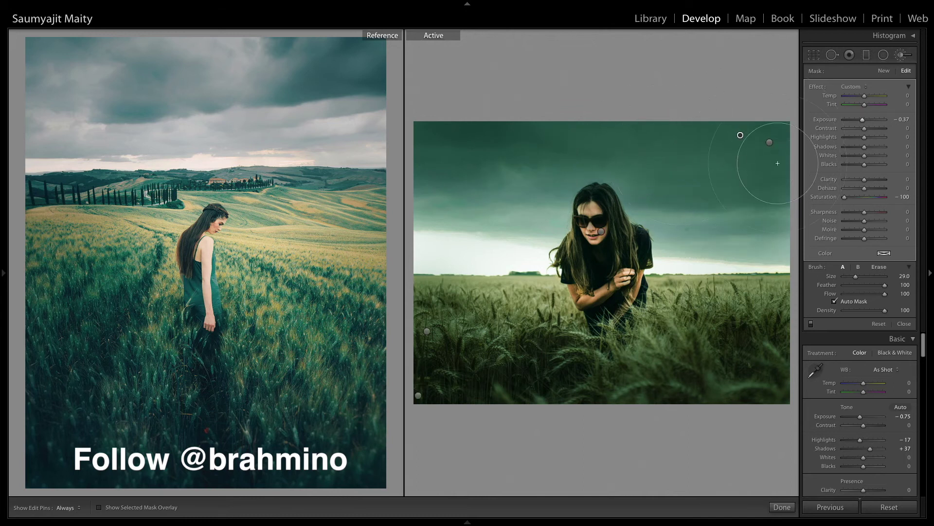
{"action": "left_click", "coordinate": [782, 508]}
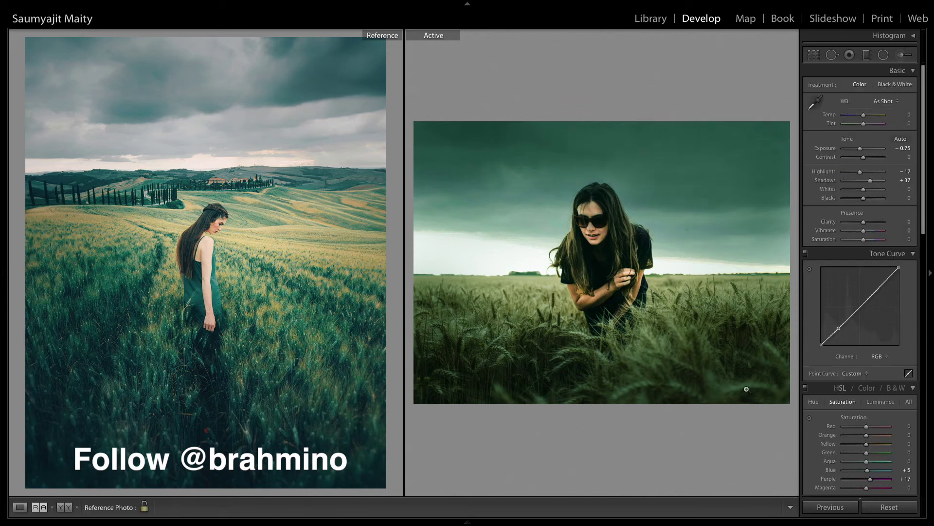
- Check the darkened sky by switching repeatedly between the photo's before and after versions
{"action": "key", "text": "backslash"}
{"action": "key", "text": "backslash"}
{"action": "key", "text": "backslash"}
{"action": "key", "text": "backslash"}
{"action": "key", "text": "backslash"}
{"action": "key", "text": "backslash"}
- Brush a warm adjustment with temperature 57 over the far wheat field along the horizon, on both sides of the woman
{"action": "left_click", "coordinate": [901, 56]}
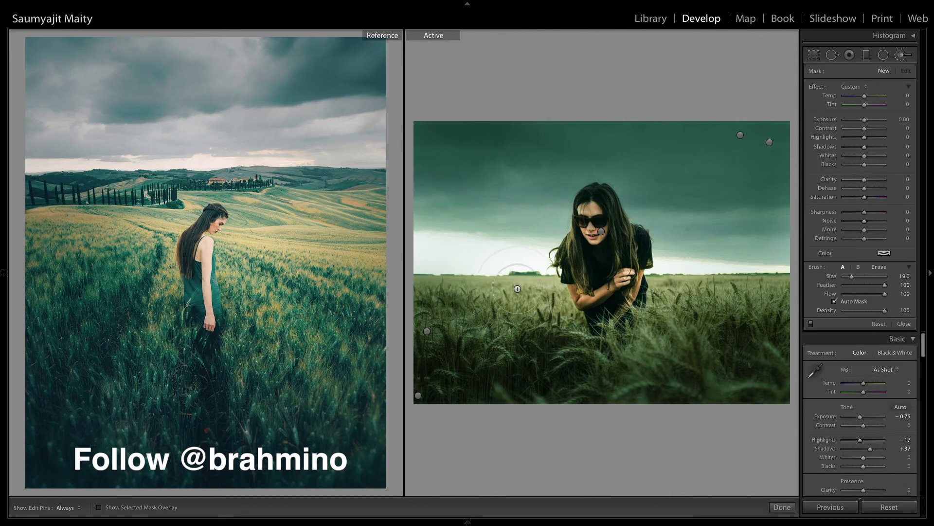
{"action": "left_click", "coordinate": [876, 96]}
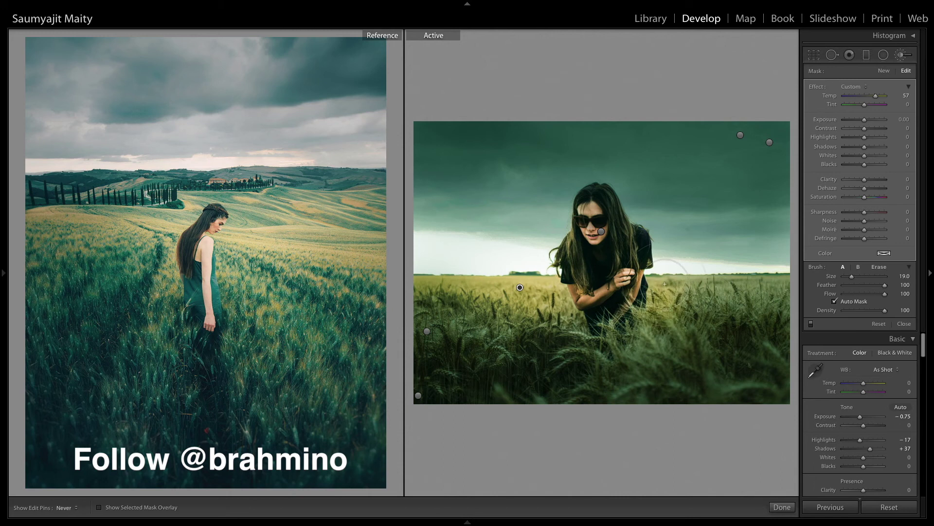
{"action": "left_click_drag", "start_coordinate": [674, 267], "coordinate": [780, 292]}
{"action": "scroll", "coordinate": [559, 312], "scroll_direction": "down", "scroll_amount": 4}
{"action": "left_click_drag", "start_coordinate": [540, 296], "coordinate": [422, 282]}
{"action": "left_click", "coordinate": [809, 324]}
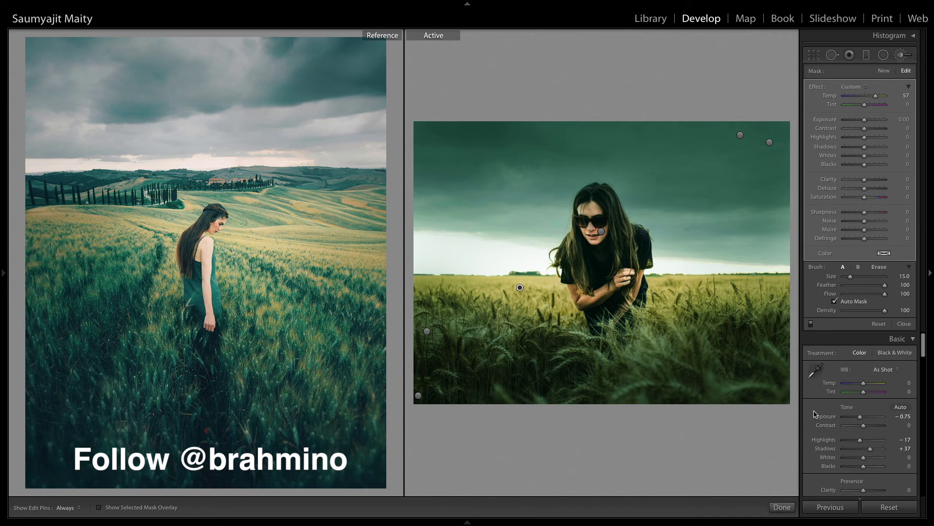
- Reduce the overall amount of the warm field adjustment to 43 and finish the brush edit
{"action": "left_click", "coordinate": [909, 86]}
{"action": "left_click_drag", "start_coordinate": [879, 95], "coordinate": [875, 103]}
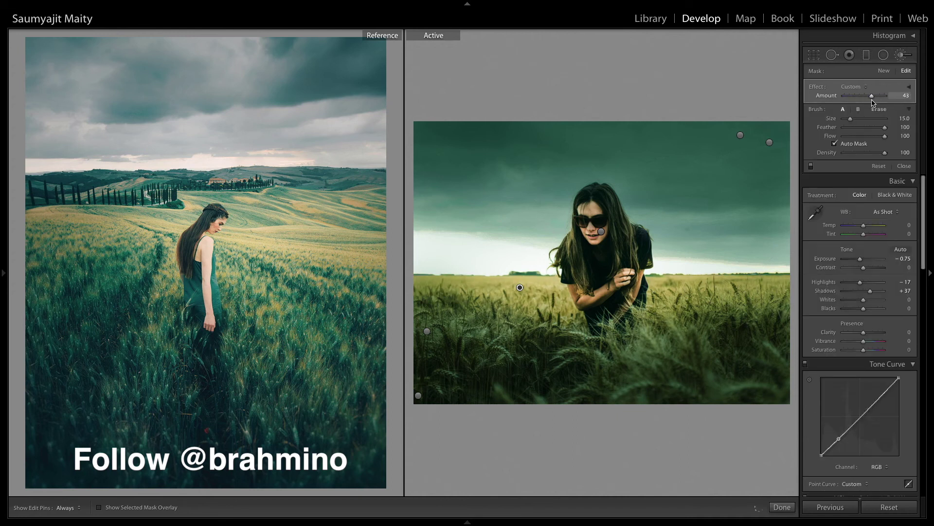
{"action": "left_click", "coordinate": [782, 506]}
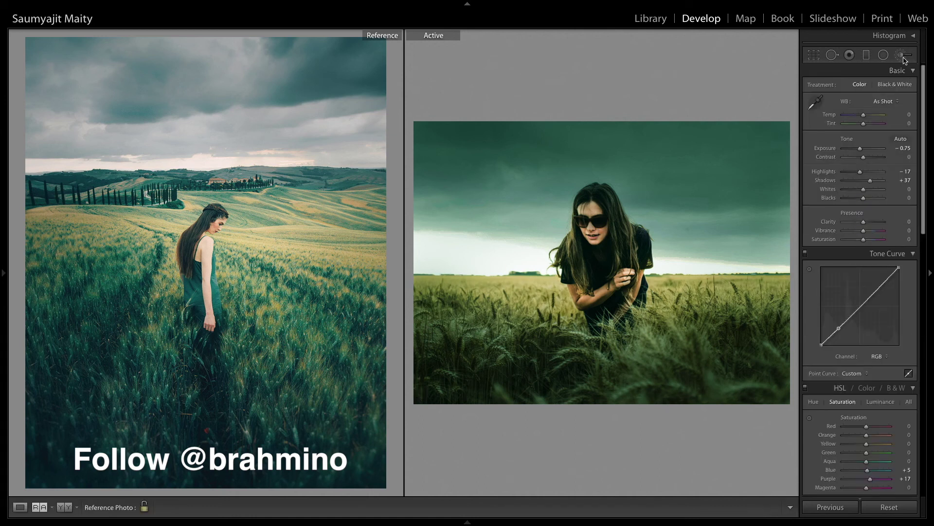
- Erase the sky's graduated filter from the woman's head and shoulder with a size 8 auto-masked brush, using the mask overlay, and compare before and after
{"action": "left_click", "coordinate": [867, 55]}
{"action": "left_click_drag", "start_coordinate": [611, 194], "coordinate": [609, 192]}
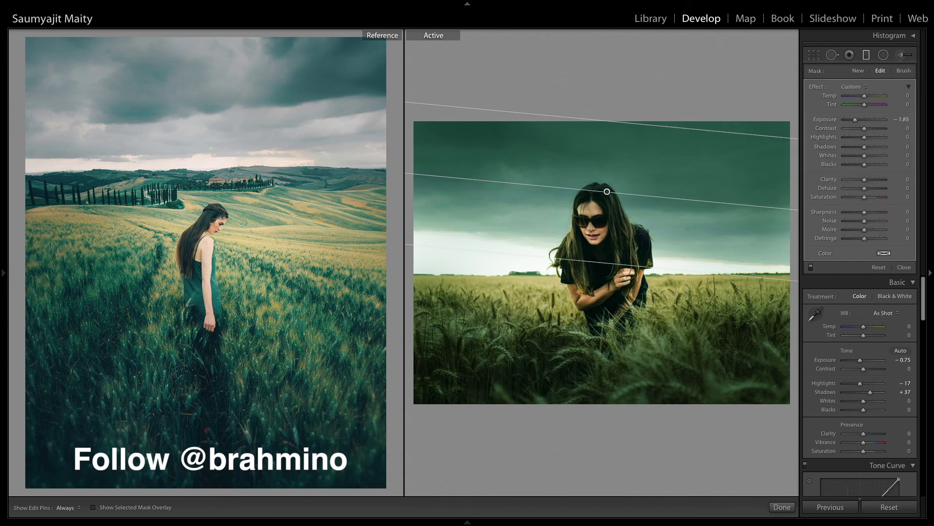
{"action": "left_click", "coordinate": [93, 507]}
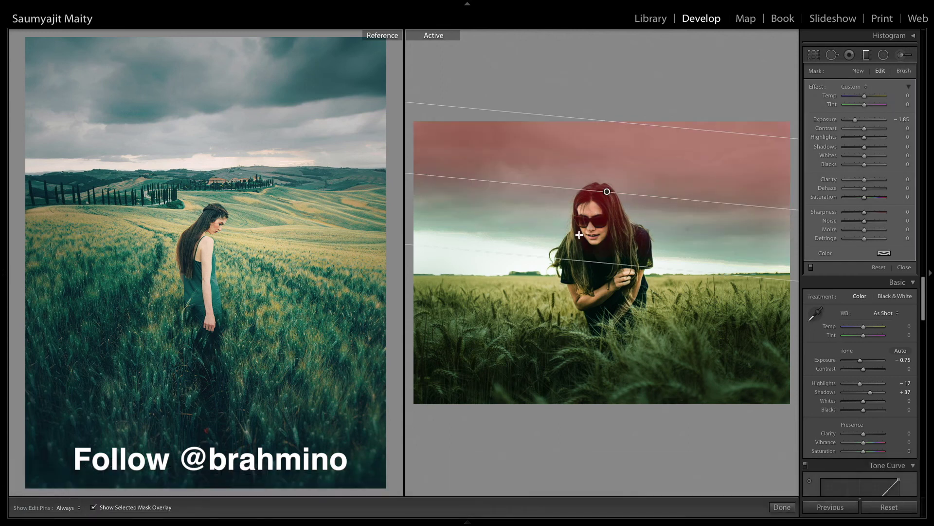
{"action": "left_click", "coordinate": [903, 70]}
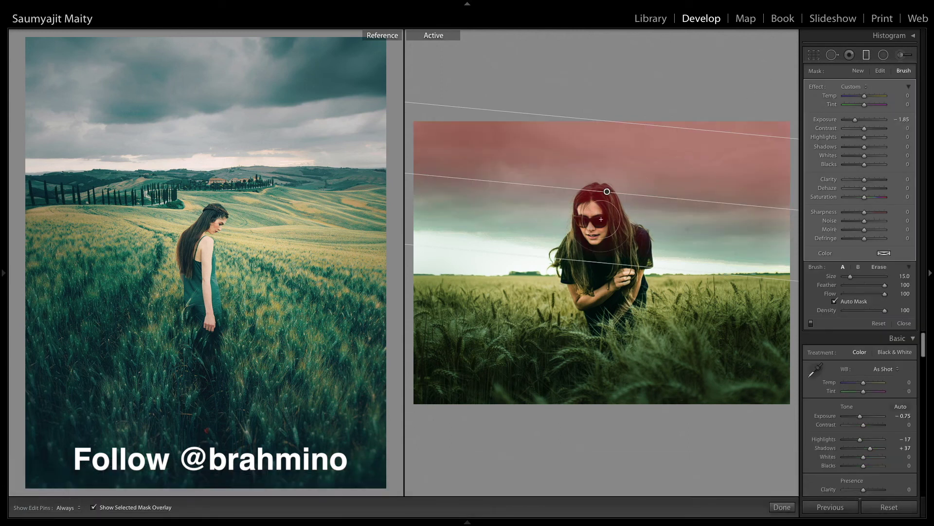
{"action": "key", "text": "alt"}
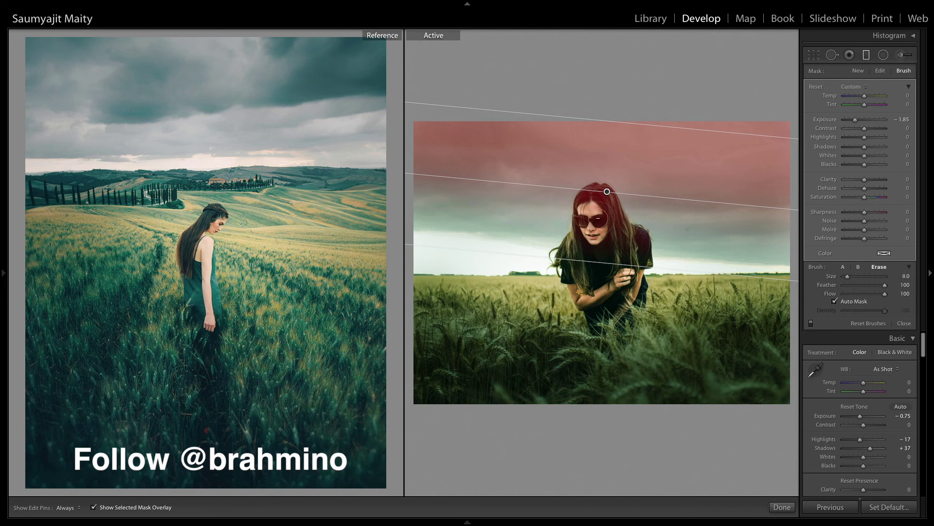
{"action": "key", "text": "h"}
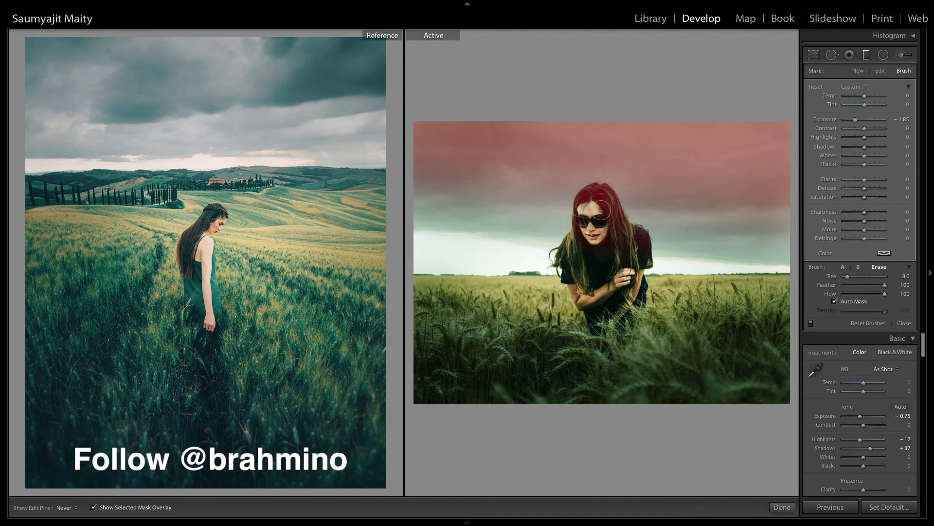
{"action": "mouse_move", "coordinate": [602, 209]}
{"action": "left_mouse_down"}
{"action": "mouse_move", "coordinate": [584, 200]}
{"action": "mouse_move", "coordinate": [591, 193]}
{"action": "mouse_move", "coordinate": [618, 213]}
{"action": "mouse_move", "coordinate": [628, 242]}
{"action": "mouse_move", "coordinate": [583, 199]}
{"action": "mouse_move", "coordinate": [582, 222]}
{"action": "mouse_move", "coordinate": [625, 246]}
{"action": "mouse_move", "coordinate": [582, 222]}
{"action": "mouse_move", "coordinate": [585, 234]}
{"action": "mouse_move", "coordinate": [588, 201]}
{"action": "mouse_move", "coordinate": [604, 190]}
{"action": "mouse_move", "coordinate": [636, 242]}
{"action": "left_mouse_up"}
{"action": "key", "text": "h"}
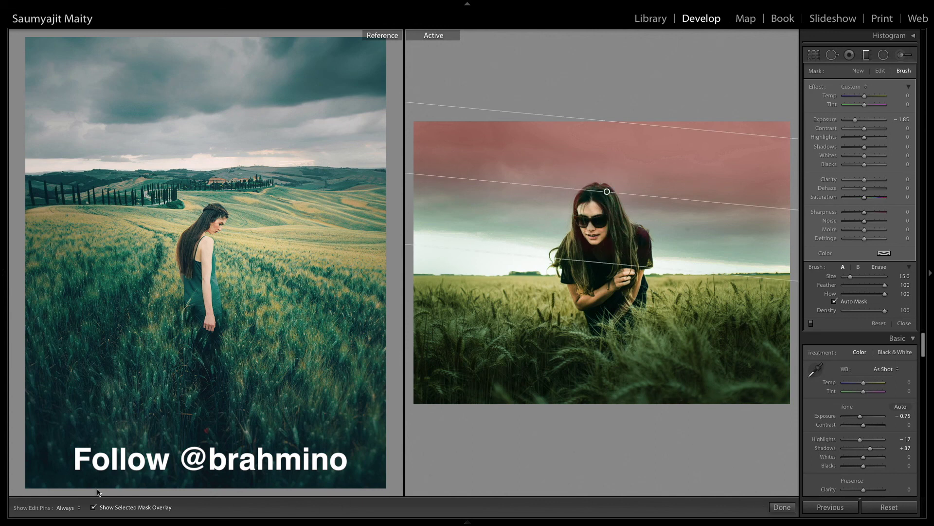
{"action": "left_click", "coordinate": [93, 507]}
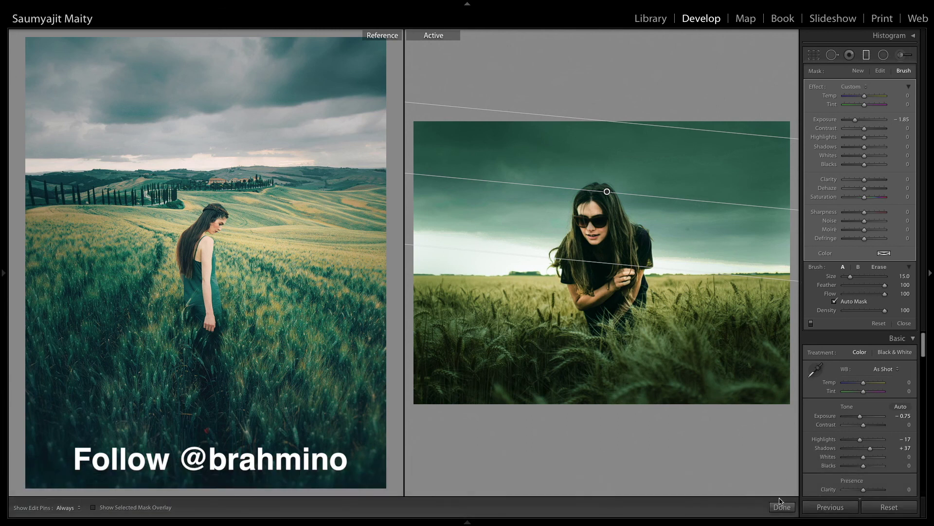
{"action": "left_click", "coordinate": [781, 507]}
{"action": "key", "text": "backslash"}
{"action": "key", "text": "backslash"}
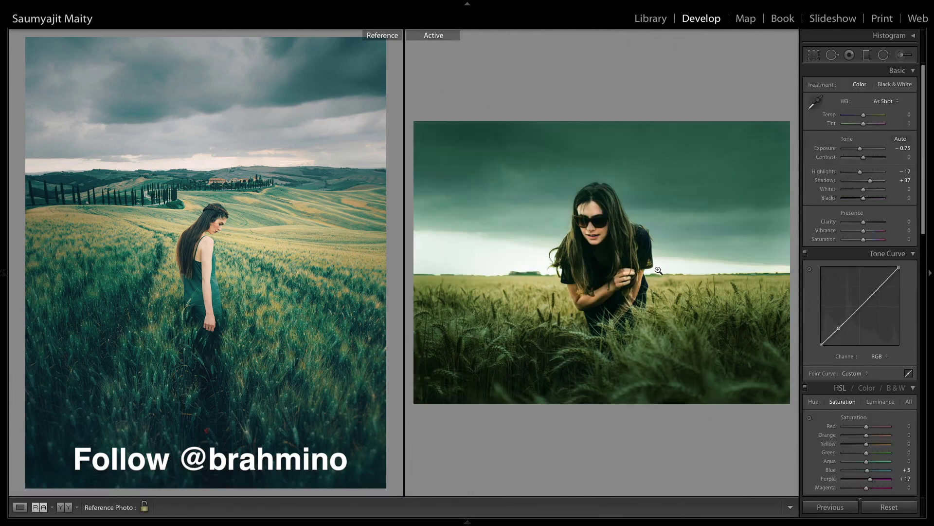